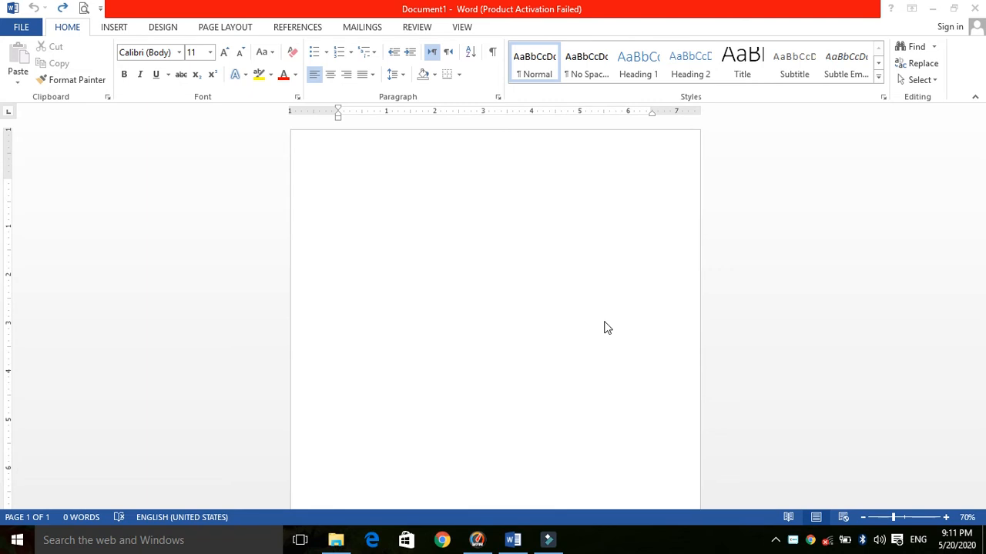
# - Insert the built-in Calendar 2 quick table at the start of the blank document
pyautogui.click(562, 306)
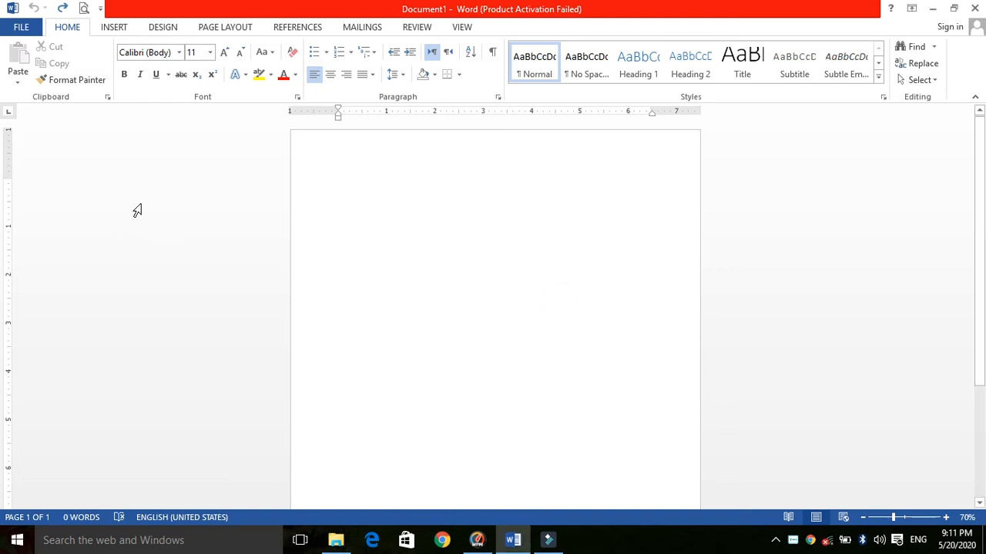
pyautogui.click(114, 27)
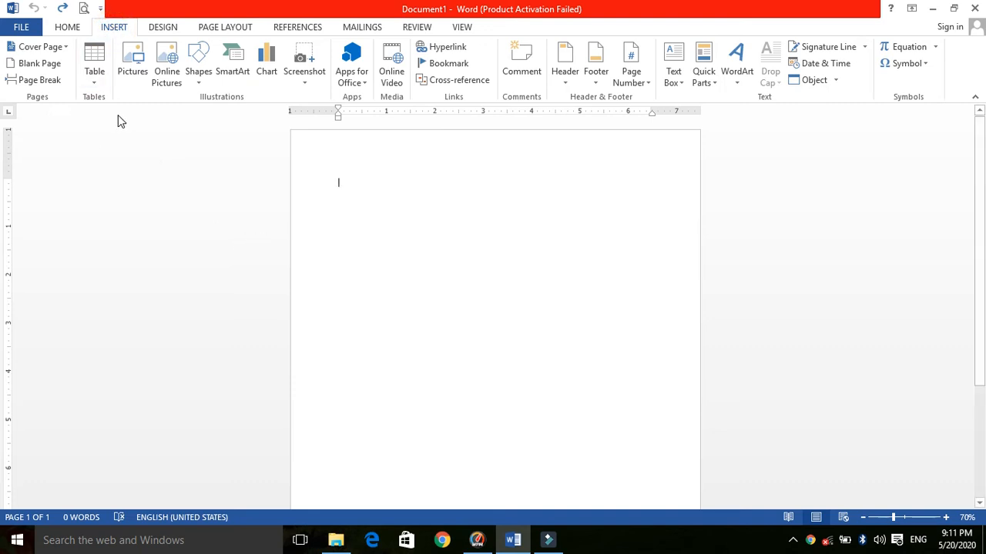
pyautogui.click(95, 85)
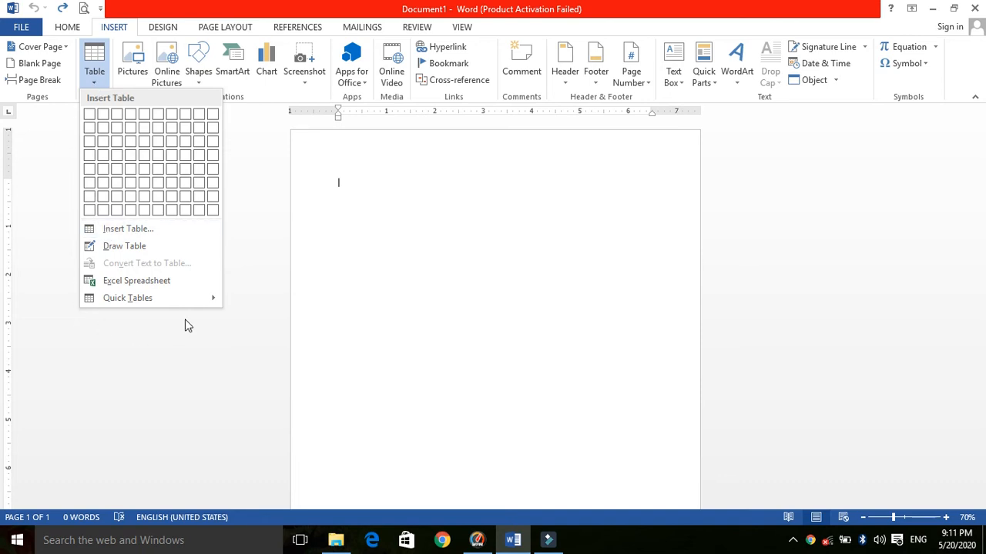
pyautogui.moveTo(169, 305)
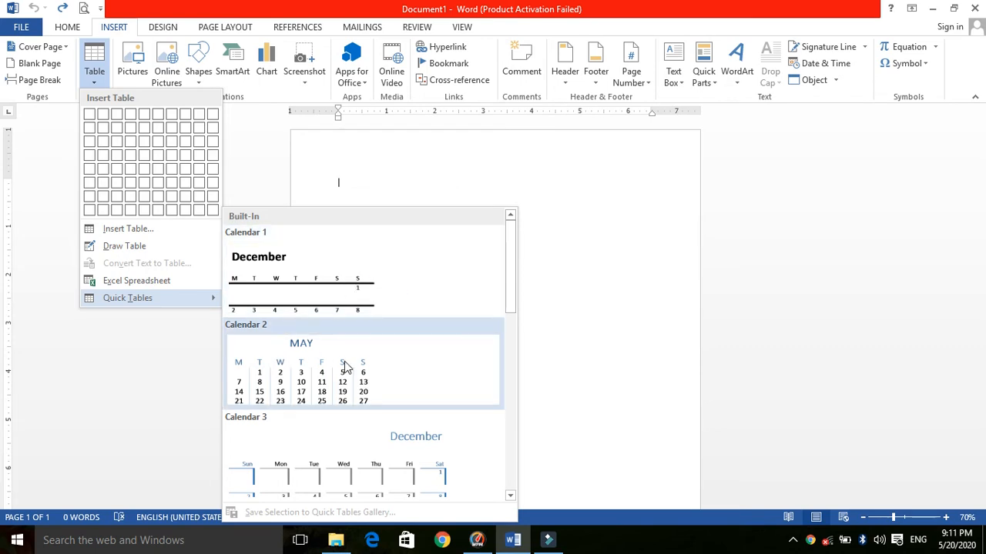
pyautogui.moveTo(509, 270); pyautogui.dragTo(522, 293)
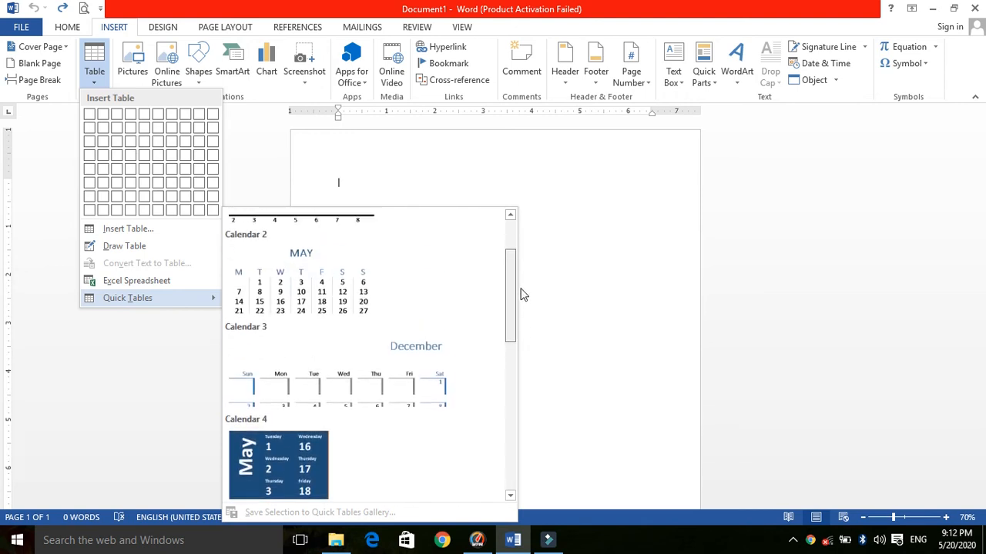
pyautogui.click(363, 290)
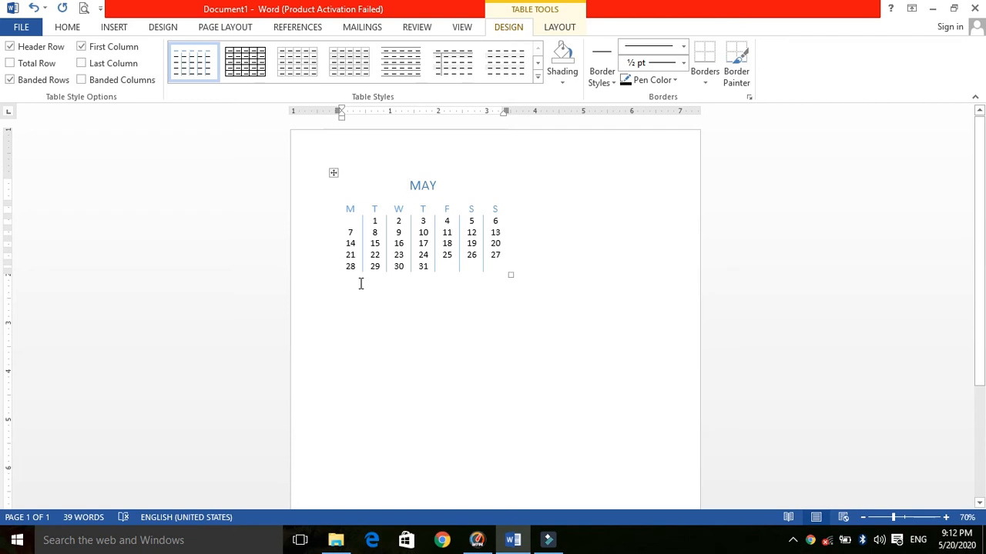
# - Insert another Calendar 2 quick table directly below the first calendar
pyautogui.click(581, 306)
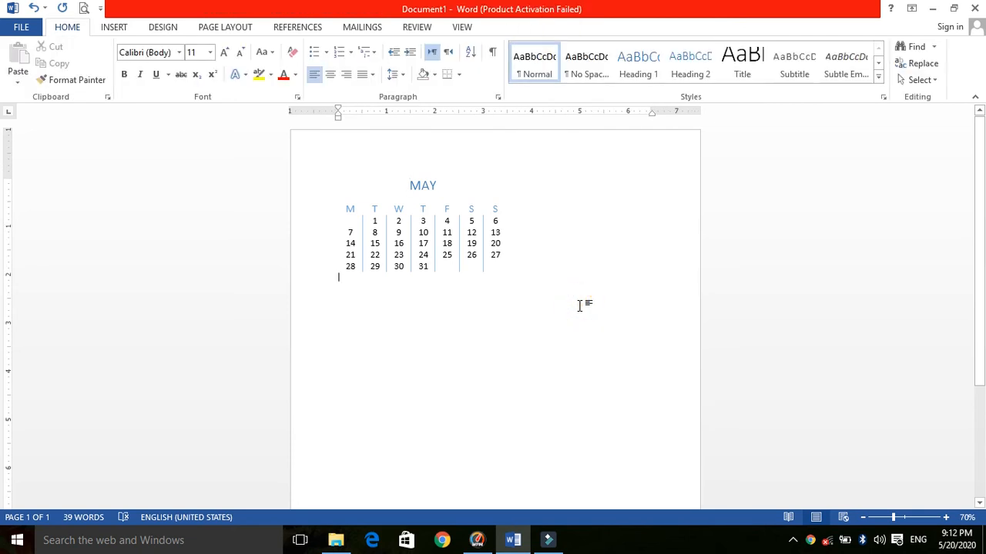
pyautogui.click(104, 30)
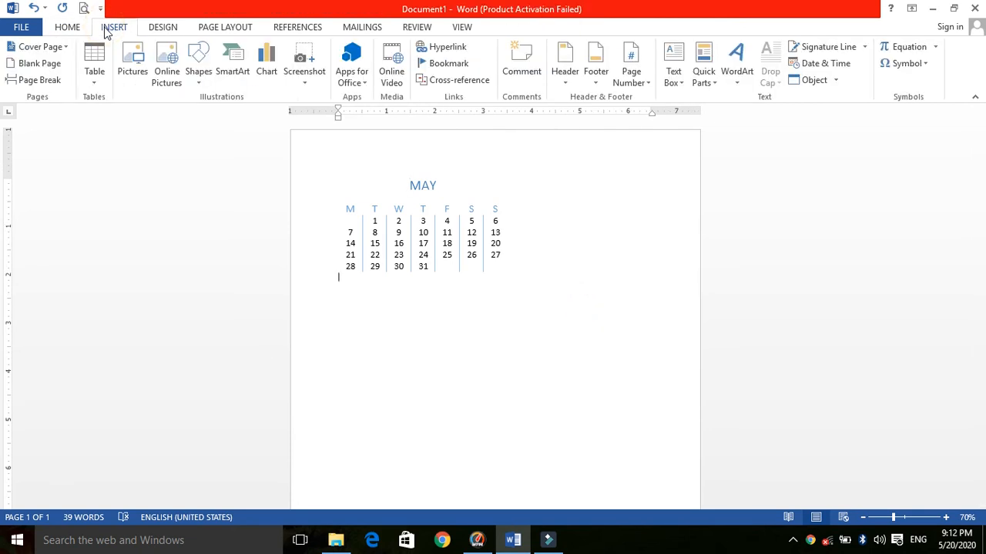
pyautogui.click(95, 77)
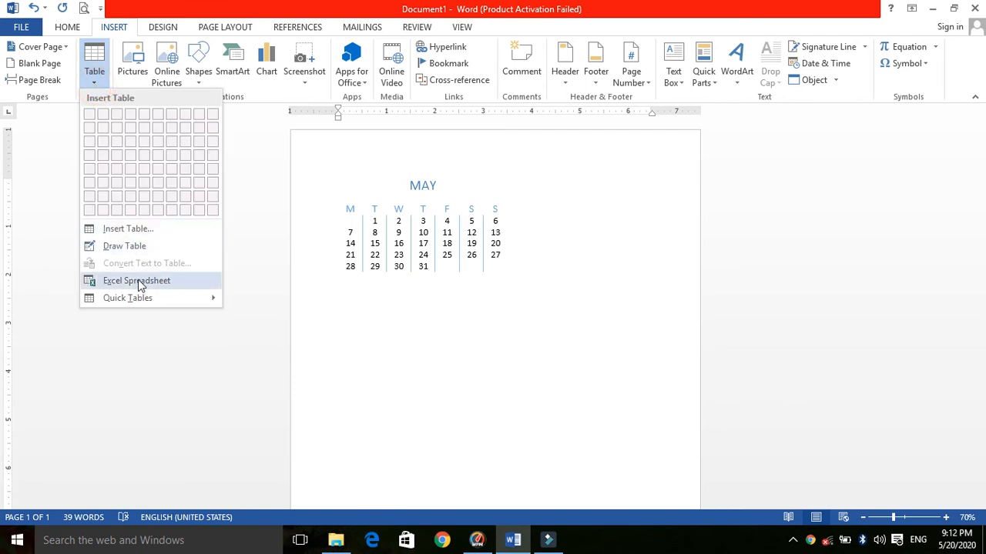
pyautogui.moveTo(143, 290)
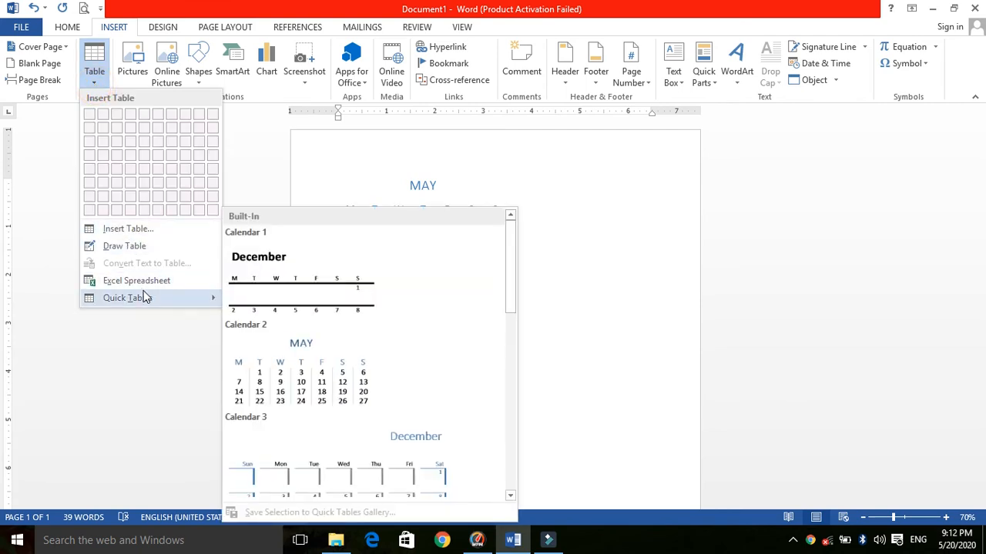
pyautogui.click(282, 374)
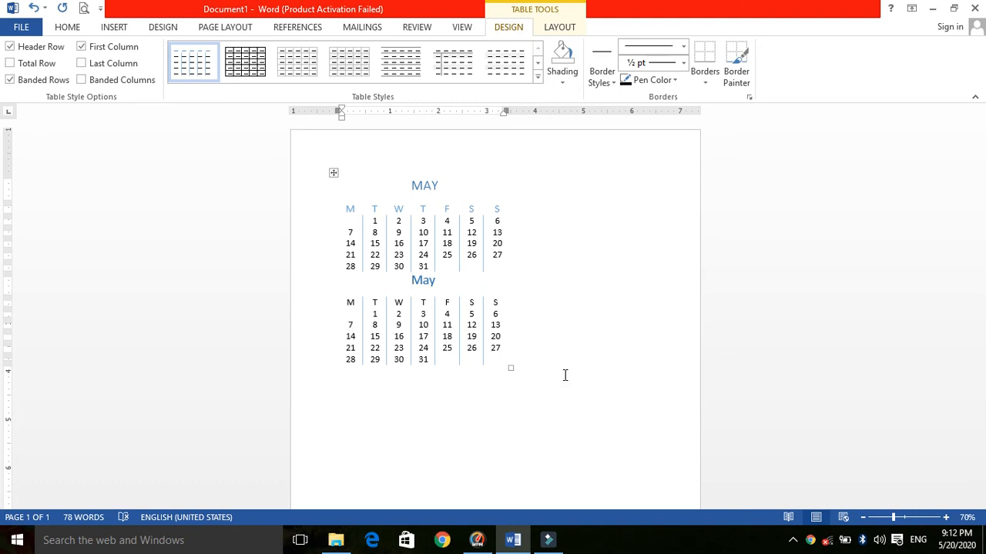
# - Change the first calendar's month heading to JANUARY
pyautogui.click(439, 186)
pyautogui.press('BackSpace')
pyautogui.press('BackSpace')
pyautogui.press('BackSpace')
pyautogui.write('JANU')
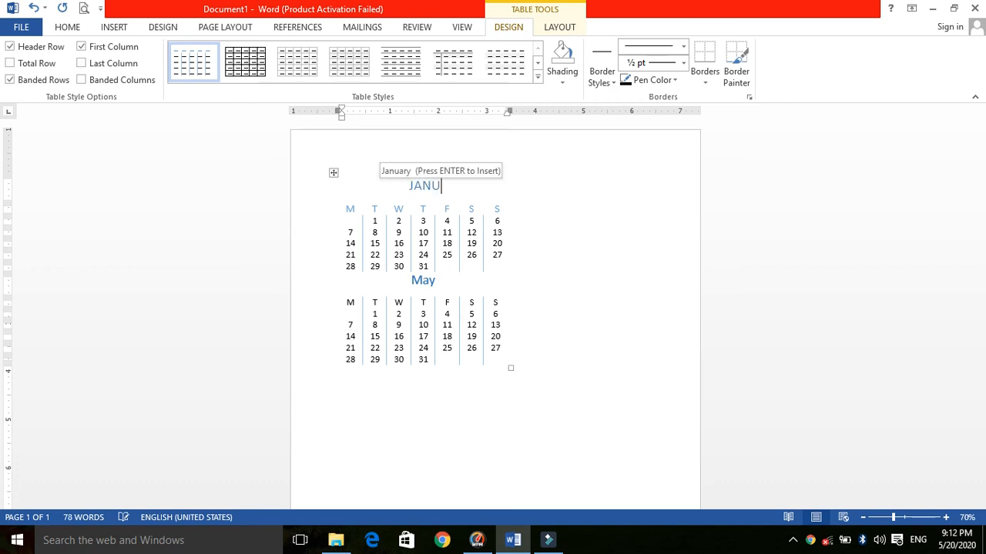
pyautogui.press('Return')
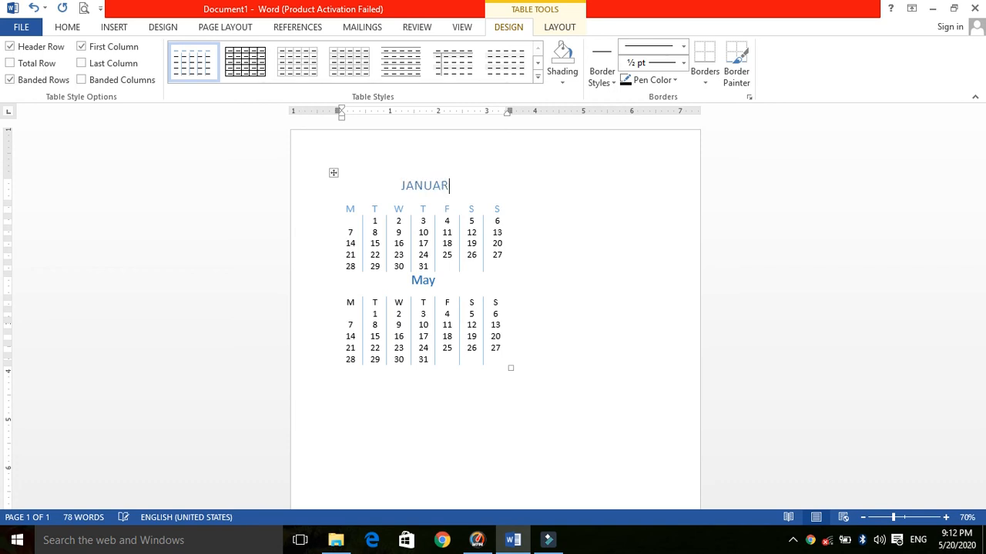
# - Change the second calendar's month heading to February
pyautogui.click(434, 281)
pyautogui.press('BackSpace')
pyautogui.press('BackSpace')
pyautogui.press('BackSpace')
pyautogui.write('Febru')
pyautogui.press('Return')
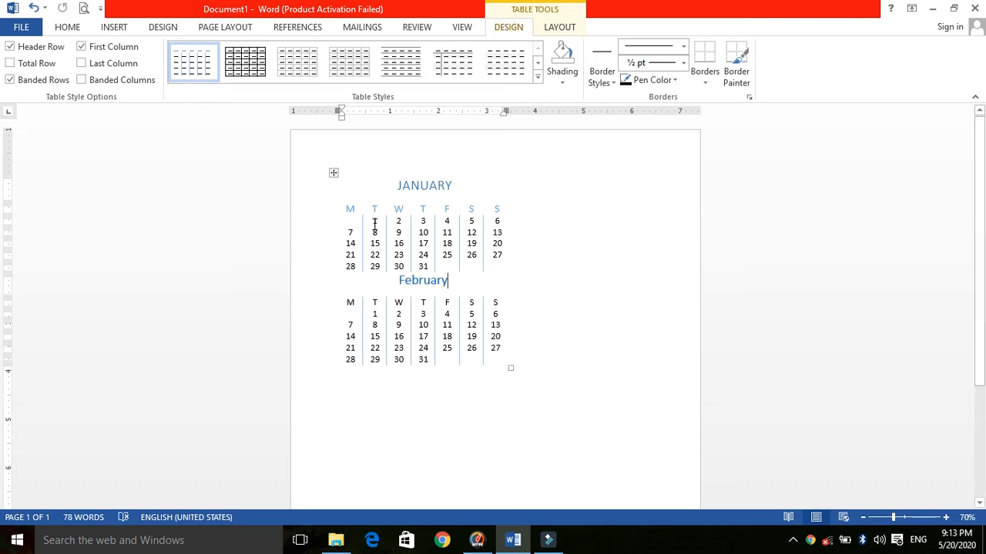
# - Start January on Thursday by replacing that first-week date with 1 and clearing the Tuesday and Wednesday dates before it
pyautogui.doubleClick(425, 221)
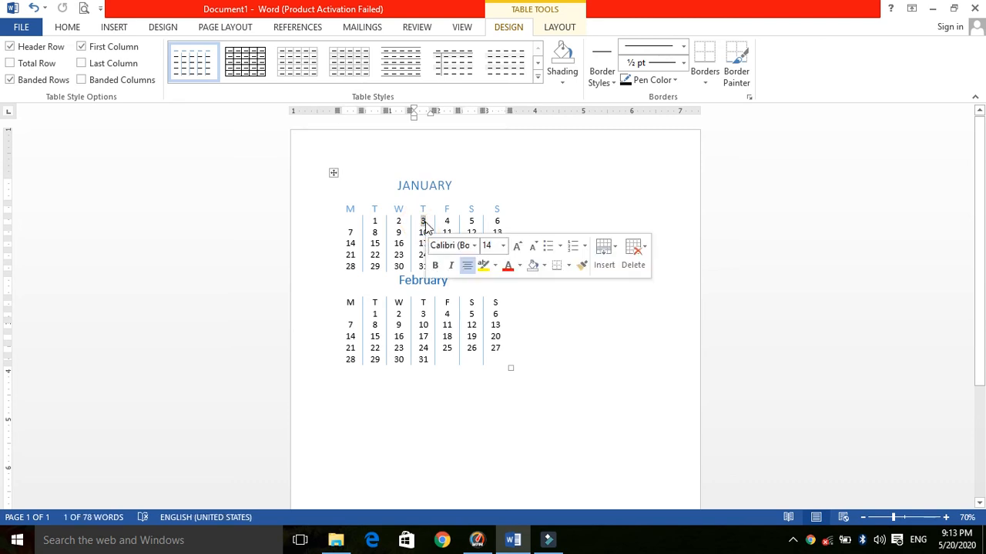
pyautogui.click(425, 223)
pyautogui.doubleClick(423, 221)
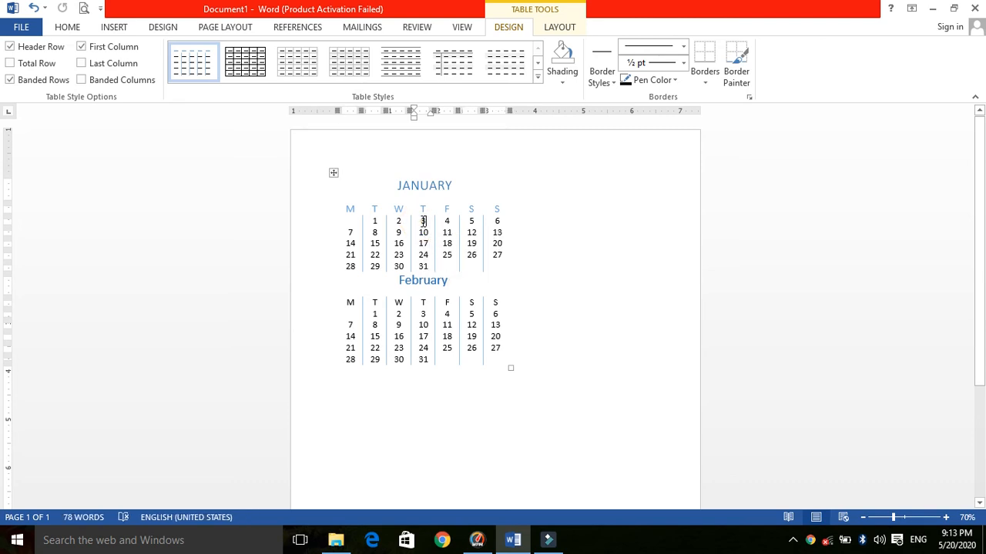
pyautogui.write('1')
pyautogui.moveTo(372, 222); pyautogui.dragTo(400, 224)
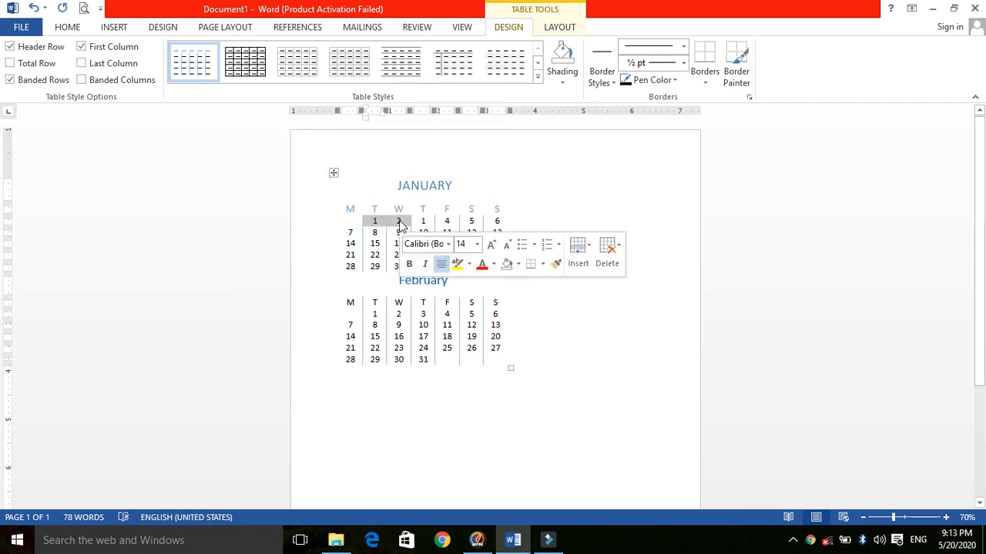
pyautogui.press('Delete')
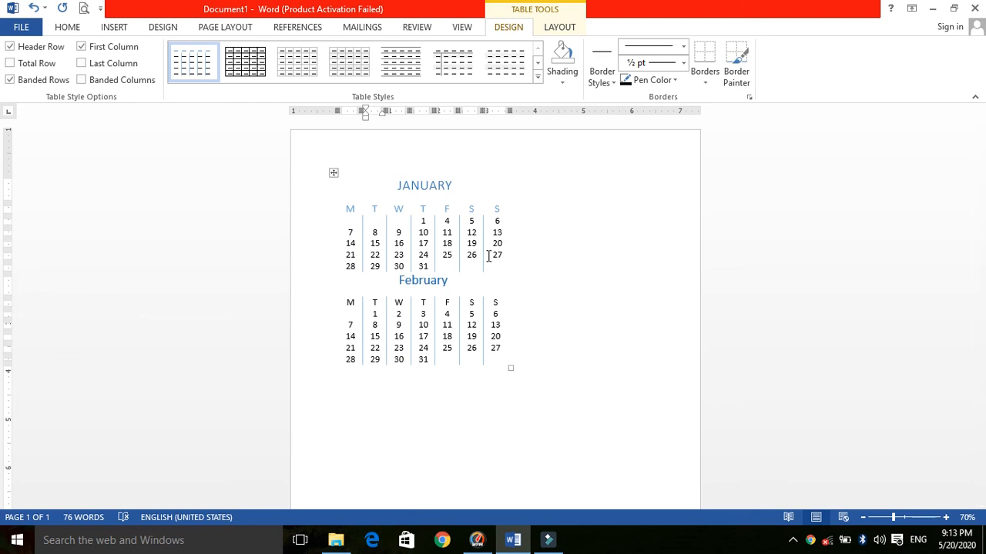
# - Narrow the page's right and left margins to about 0.4 inch each
pyautogui.click(561, 369)
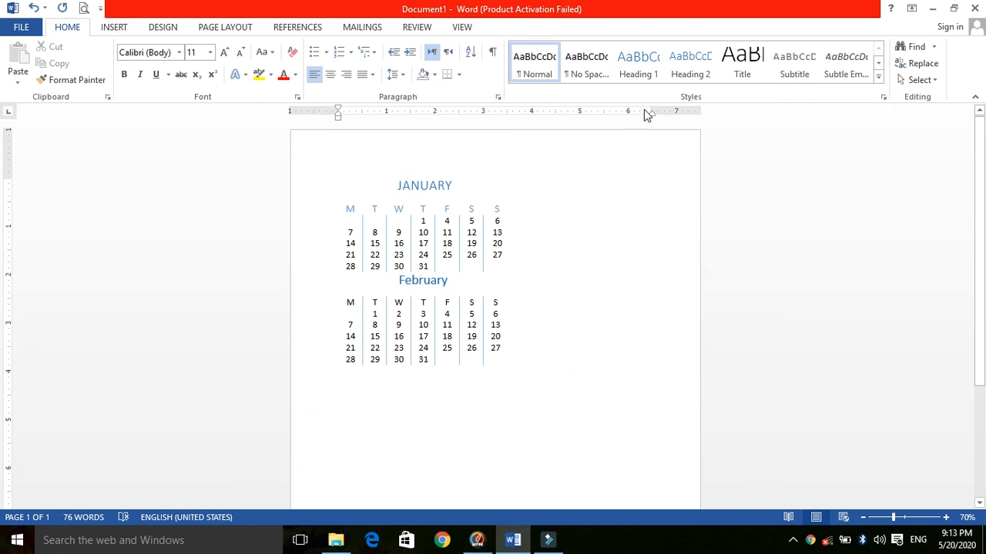
pyautogui.moveTo(651, 111); pyautogui.dragTo(677, 111)
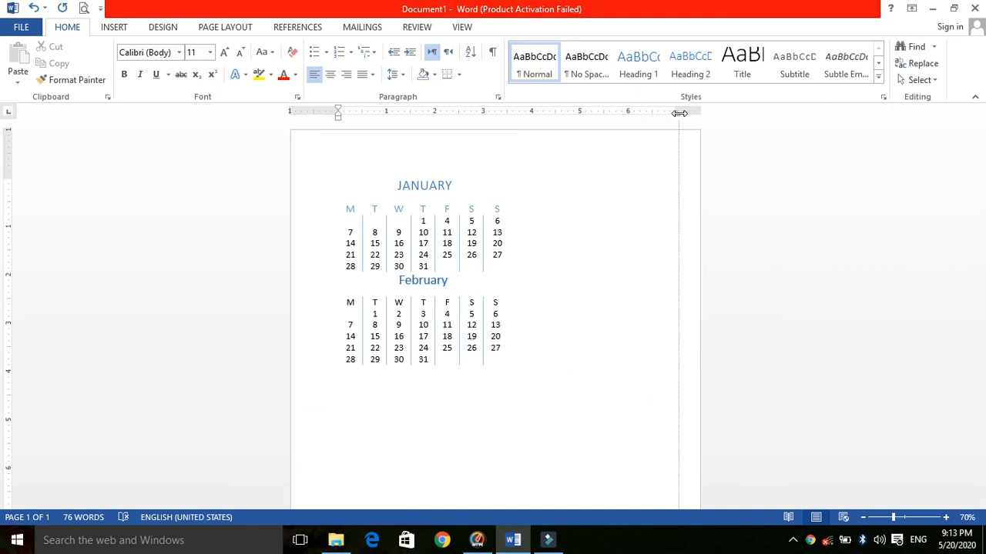
pyautogui.click(338, 111)
pyautogui.moveTo(337, 112); pyautogui.dragTo(310, 112)
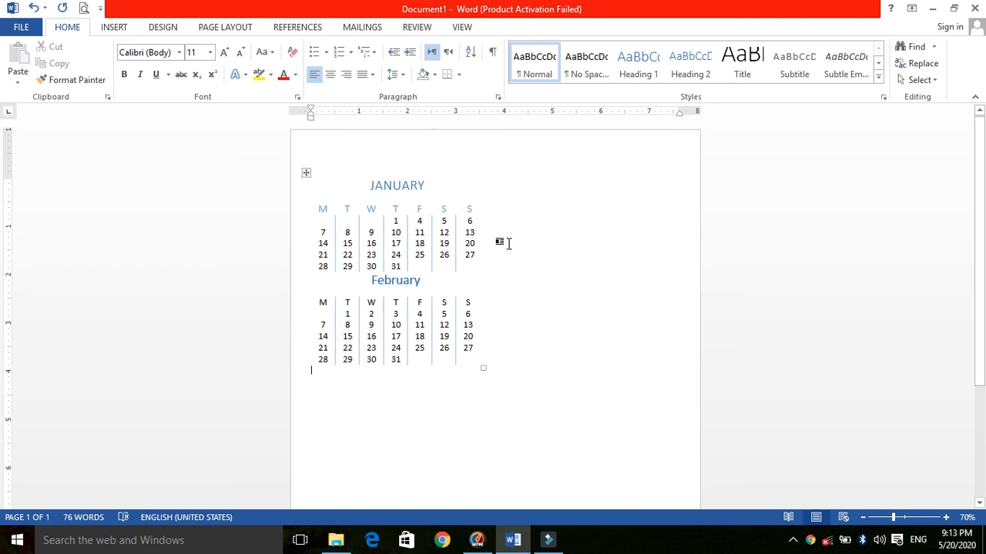